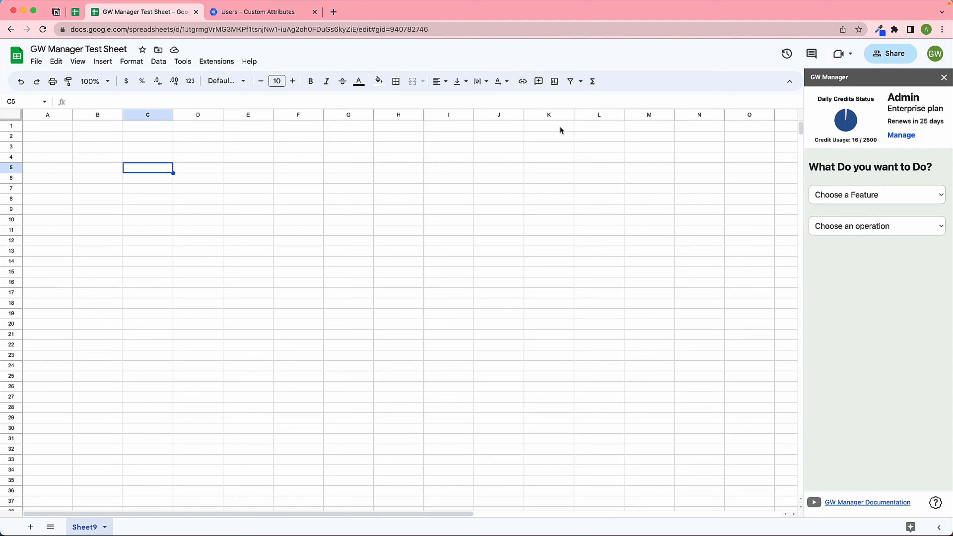
Insert the Create Custom Schema template sheet using GW Manager's Manage Custom Schemas feature.
left_click(913, 196)
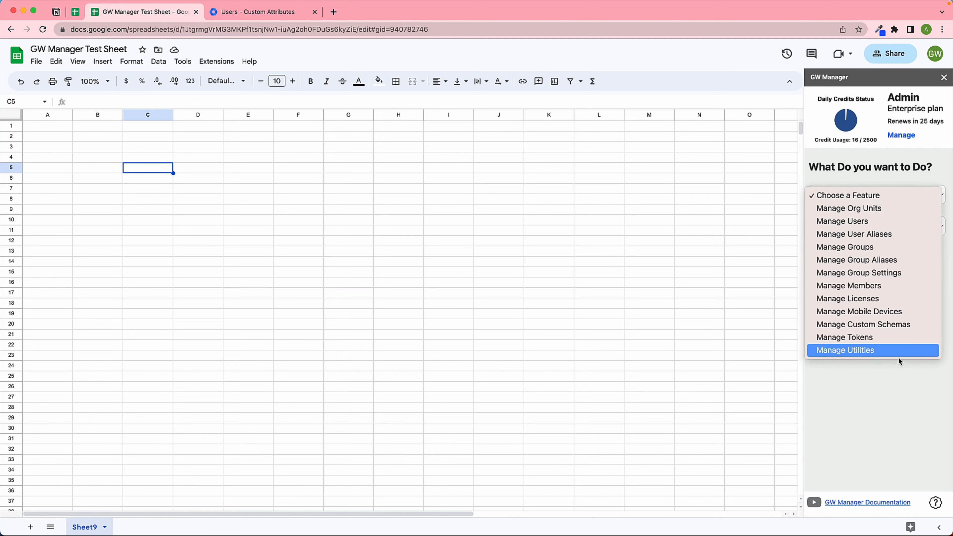
left_click(887, 352)
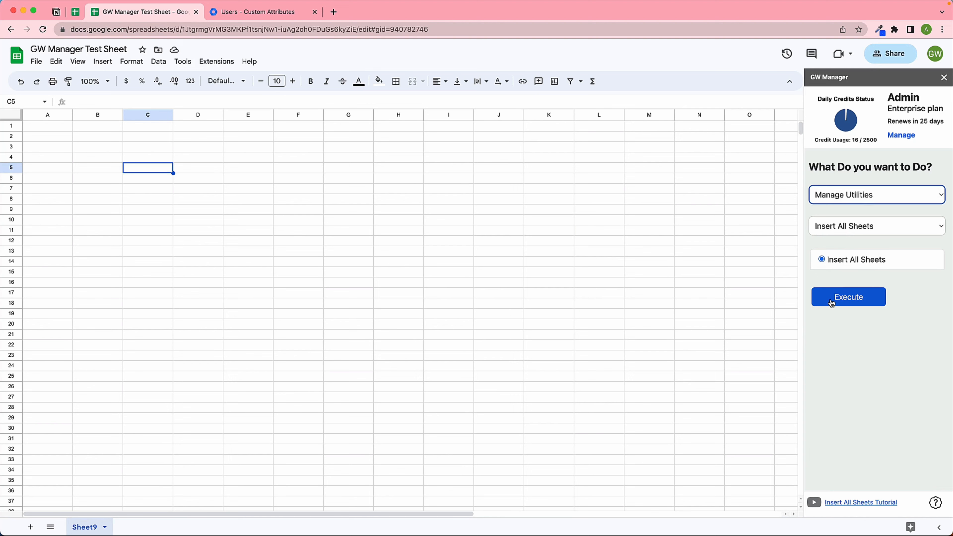
left_click(889, 194)
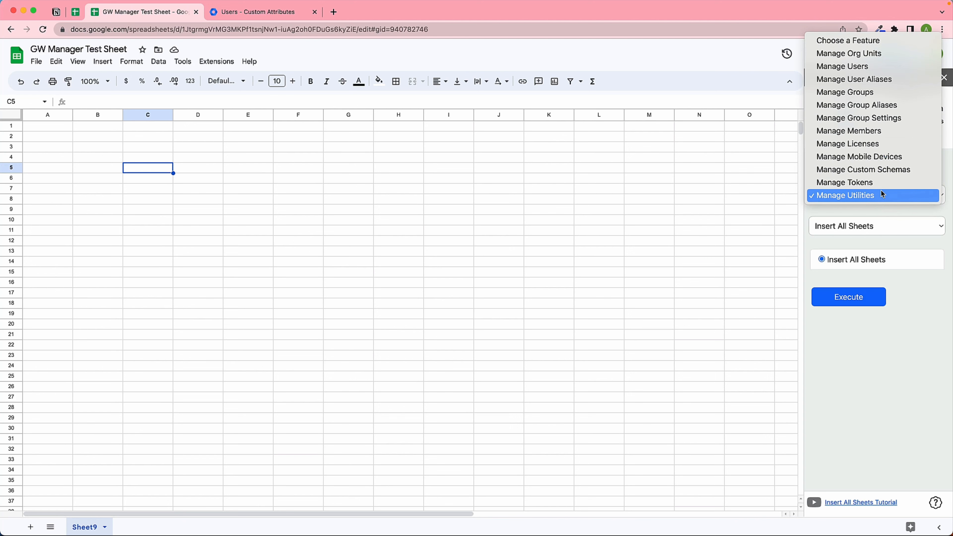
left_click(876, 172)
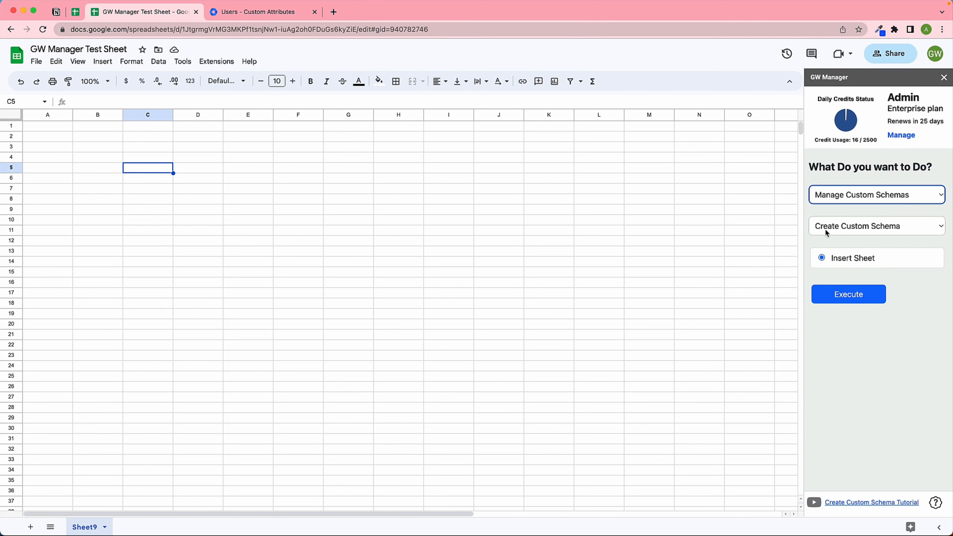
left_click(848, 229)
left_click(855, 227)
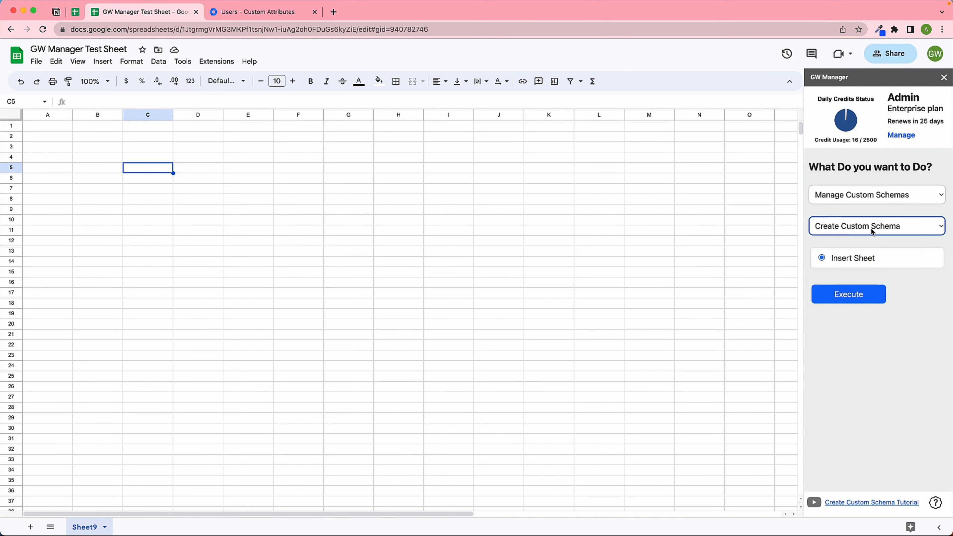
left_click(830, 271)
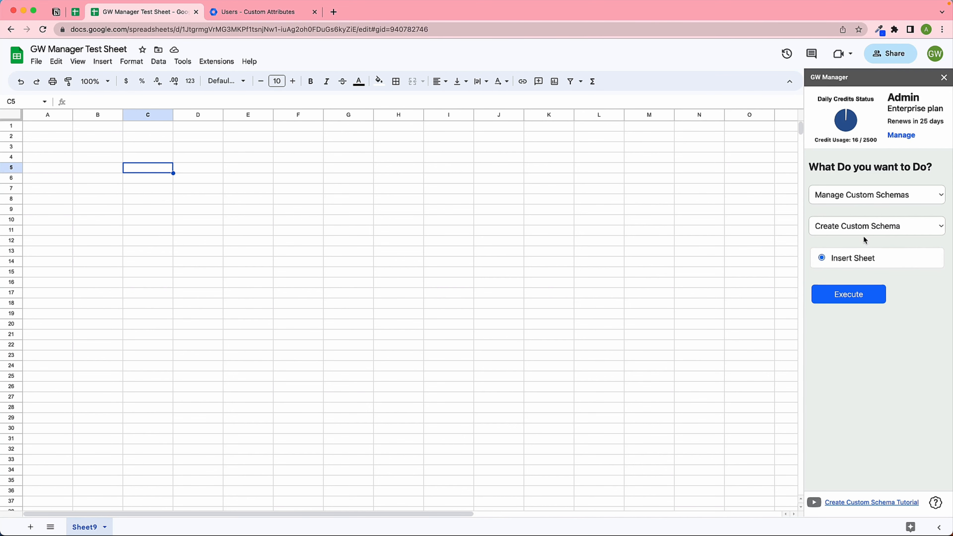
left_click(825, 293)
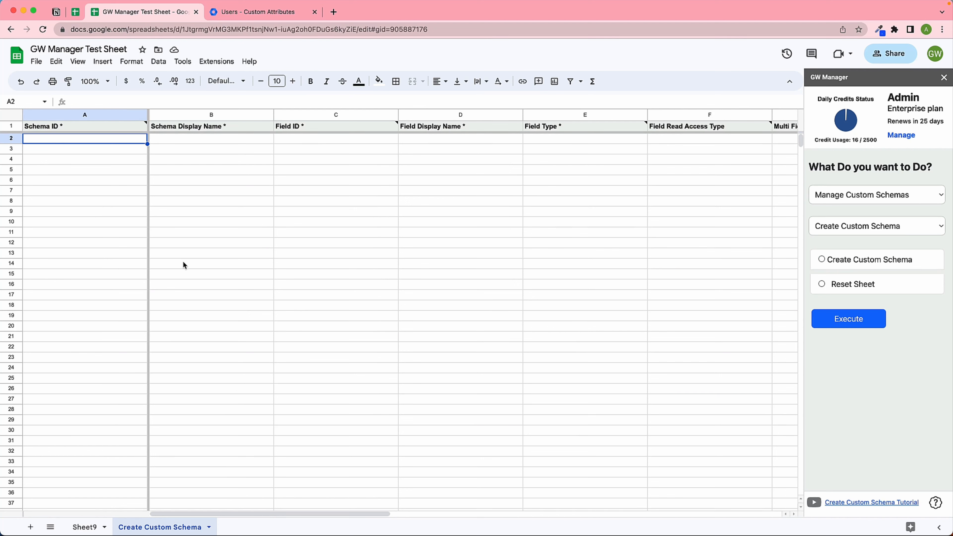
Fill rows 2–7 with personal-details fields blood-group, uniform-size, is-contractor, skills and employment-details fields employee-id, employee-bio, including display names, types and read access.
type("personal-details\tUser Personal Details\tblood-group\tBlood Group\tString\tADMINS_AND_SELF personal-details\tUser Personal Details\tuniform-size\tUniform Size\tString\tADMINS_AND_SELF personal-details\tUser Personal Details\tis-contractor\tIs Contractor?\tBool\tALL_DOMAIN_USERS personal-details\tUser Personal Details\tskills\tSkills Set\tString\tALL_DOMAIN_USERS employment-details\tEmployment Details\temployee-id\tEmployee ID\tString\tADMINS_AND_SELF employment-details\tEmployment Details\temployee-bio\tEmployee Bio\tString\tALL_DOMAIN_USERS")
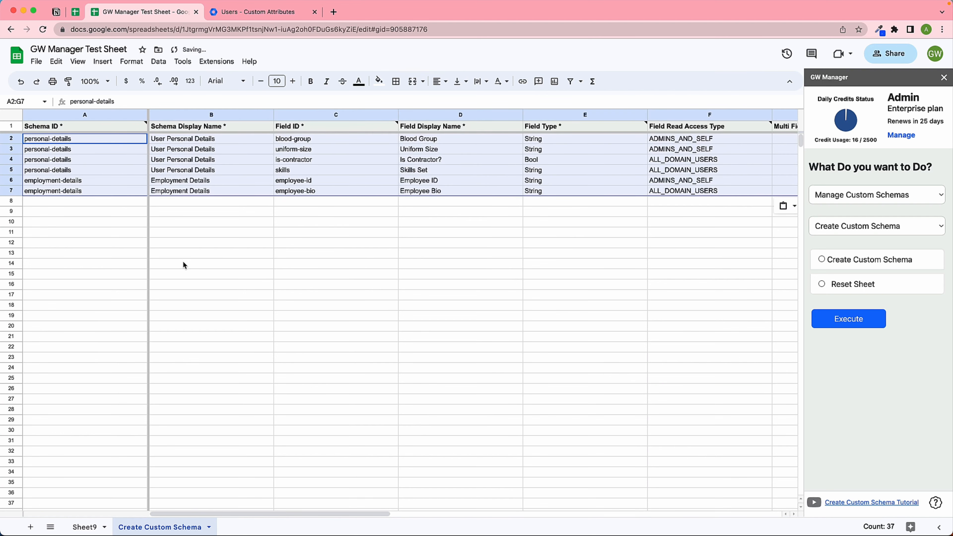
left_click(184, 264)
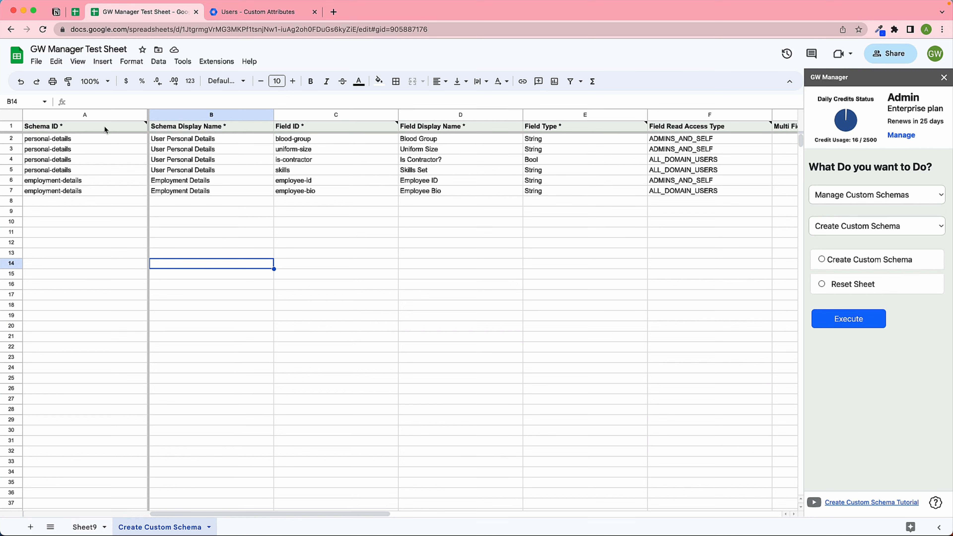
Examine the Schema ID, Schema Display Name, Field ID and Field Display Name columns, including the header notes on allowed characters.
mouse_move(104, 126)
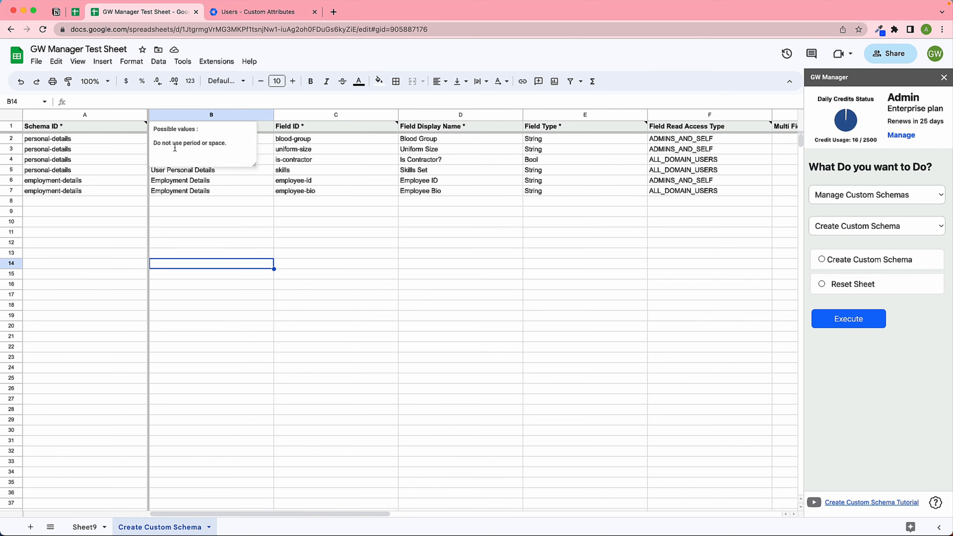
left_click(91, 145)
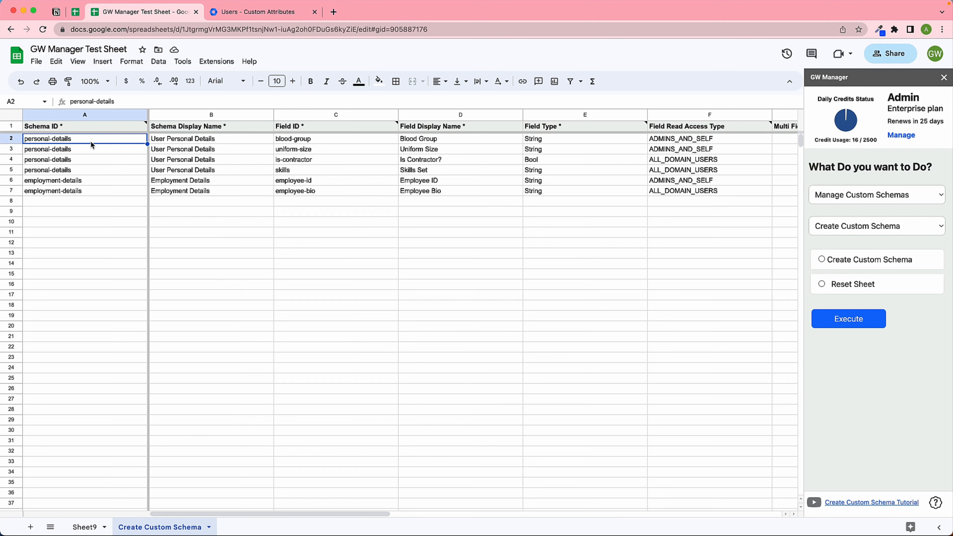
left_click(173, 142)
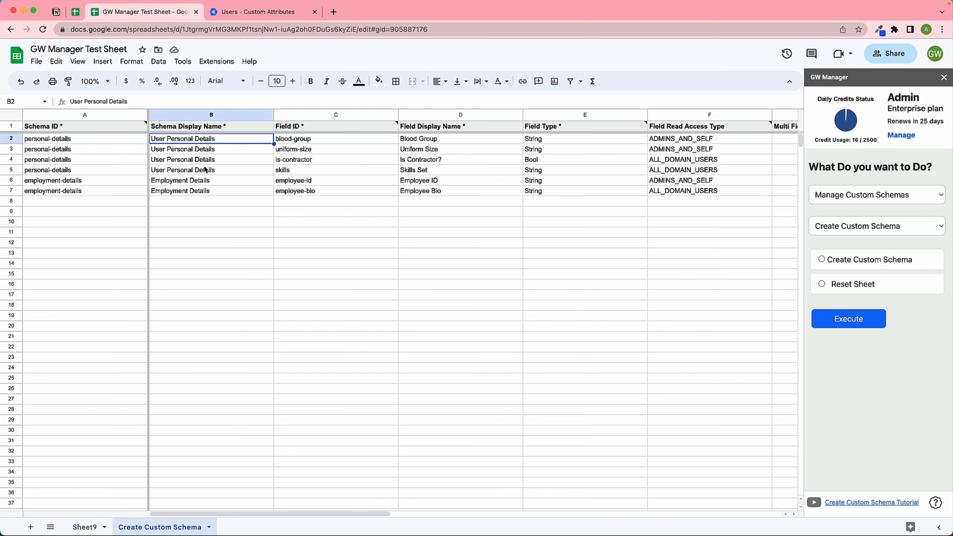
key("Right")
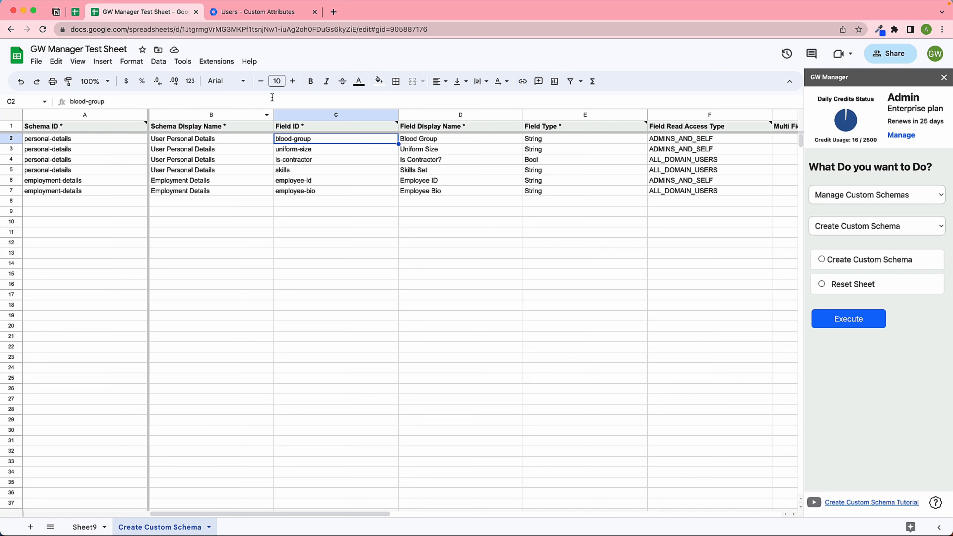
mouse_move(355, 130)
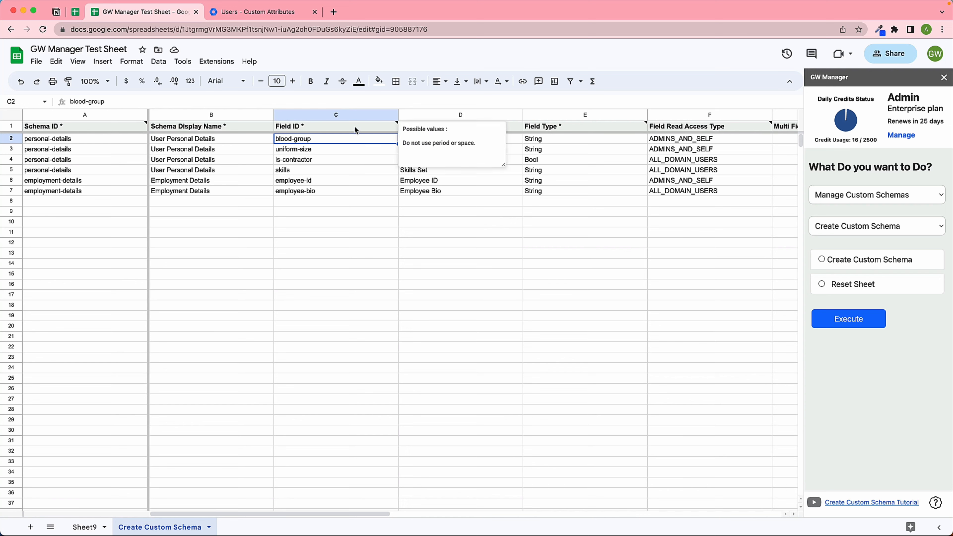
left_click(326, 150)
left_click(320, 139)
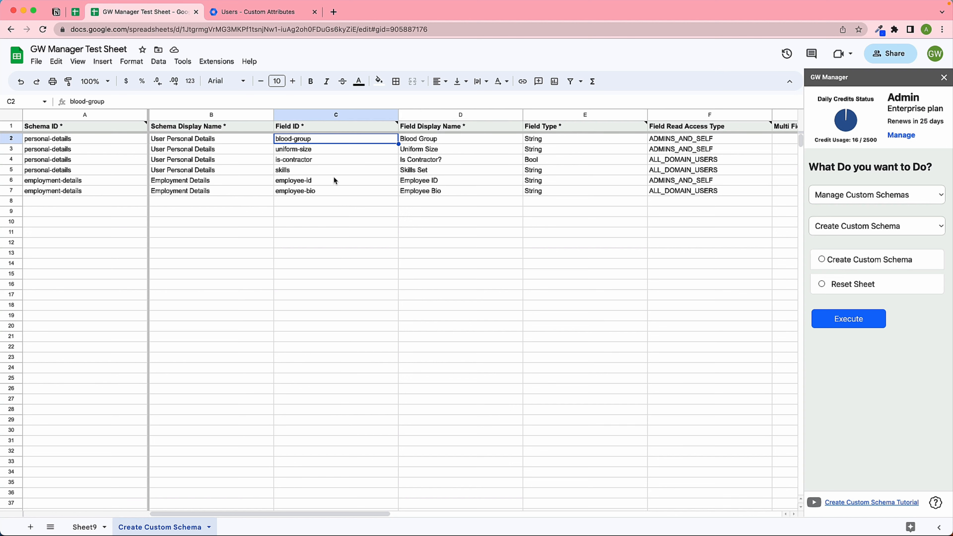
key("Right")
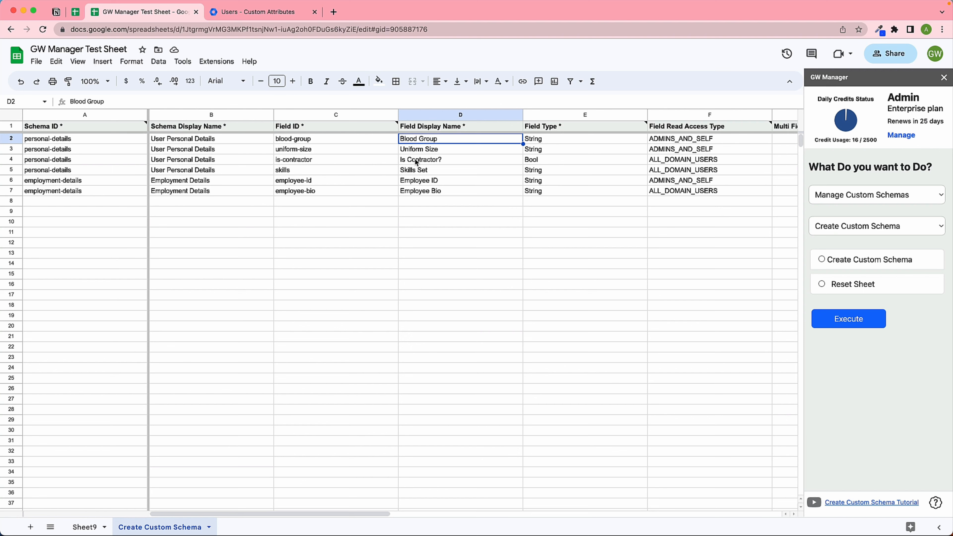
Examine the Field Type, Field Read Access Type and Multi Field Value columns, including the header notes listing possible values.
key("Right")
key("Right")
key("Left")
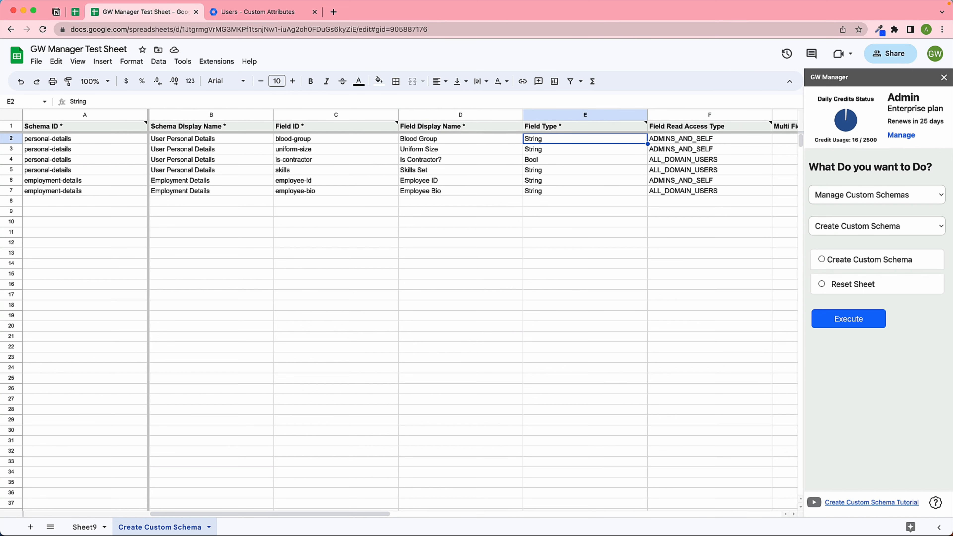
mouse_move(580, 130)
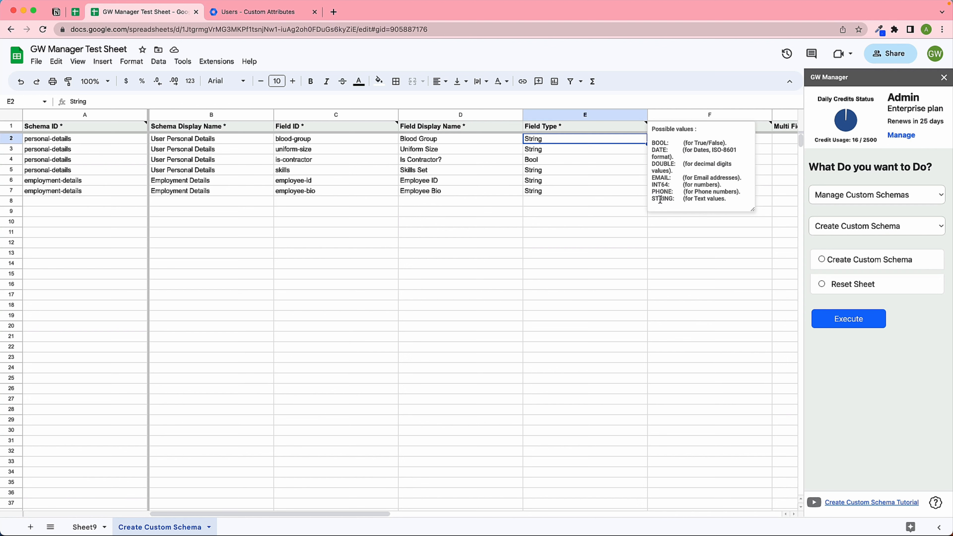
left_click(564, 149)
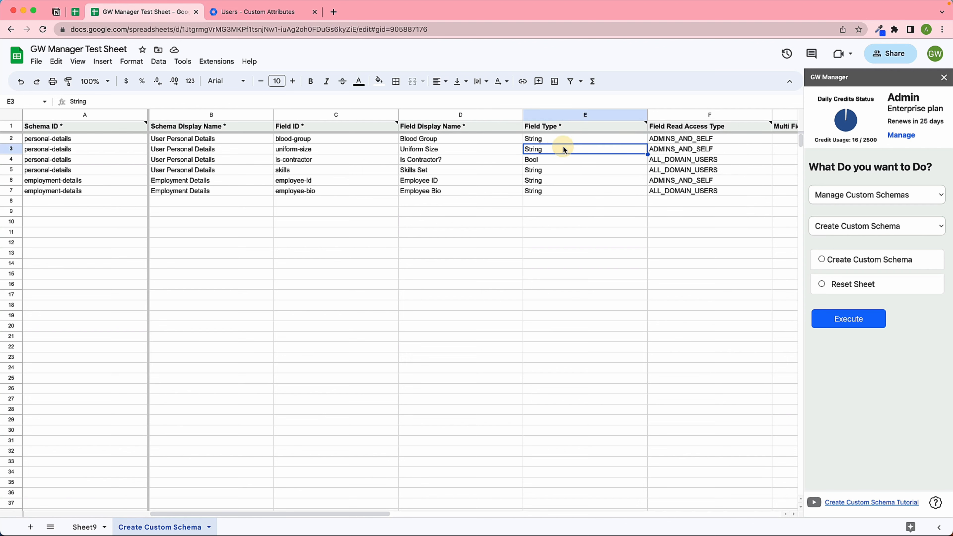
key("Right")
key("Right")
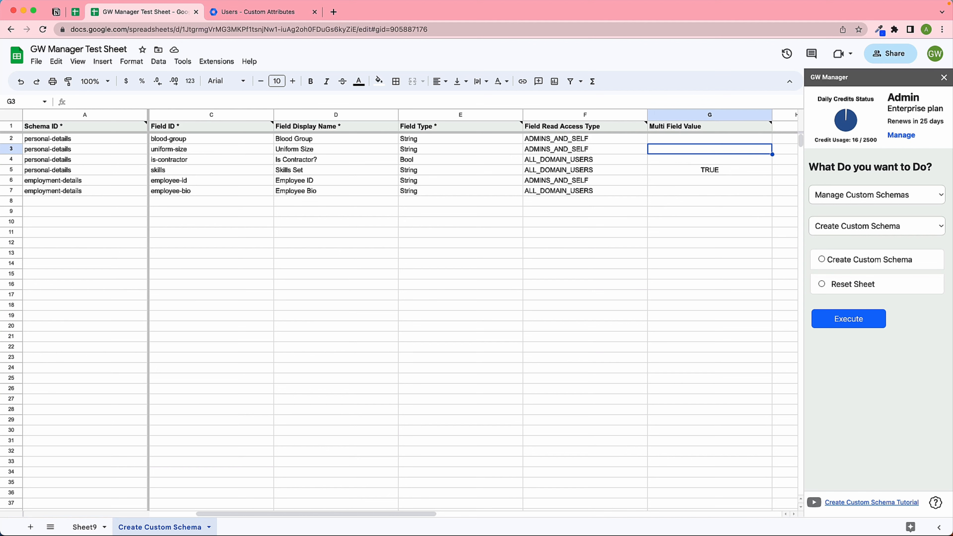
key("Left")
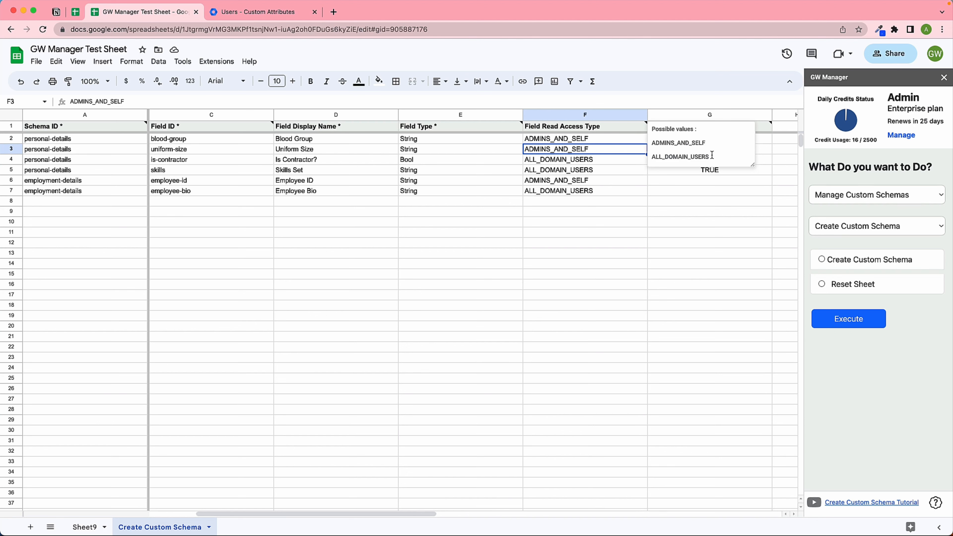
left_click(591, 165)
key("Right")
key("Right")
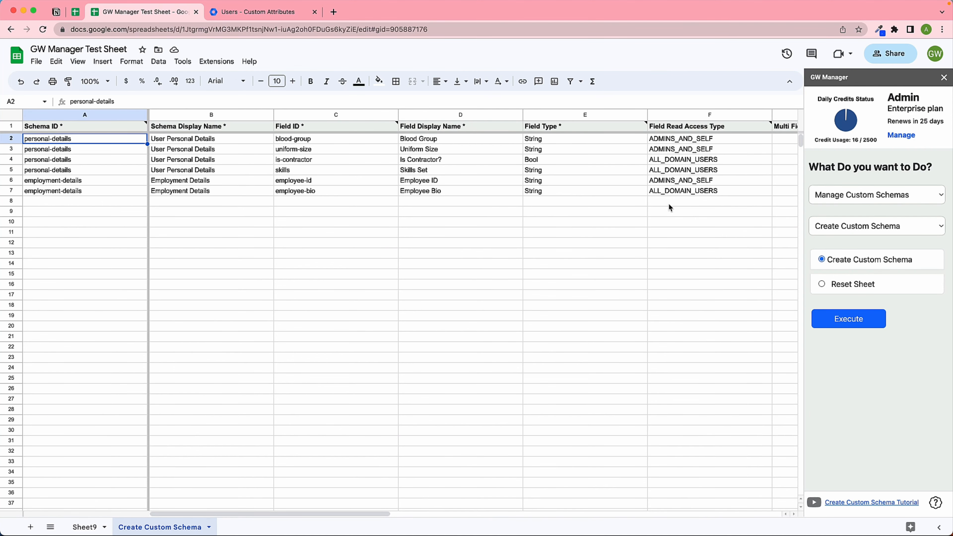
Switch to Google Admin and reload the Manage user attributes page to check the existing attributes.
left_click(241, 16)
right_click(377, 136)
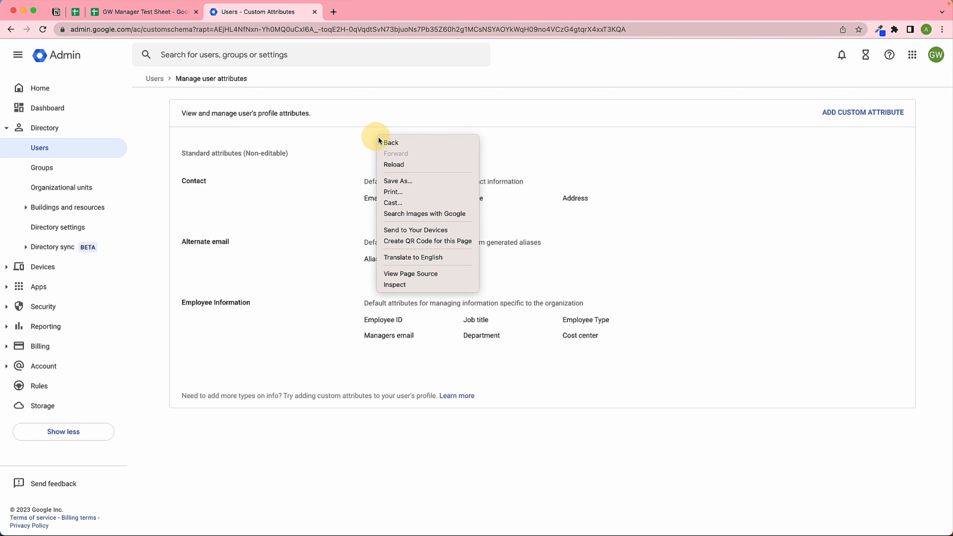
left_click(393, 164)
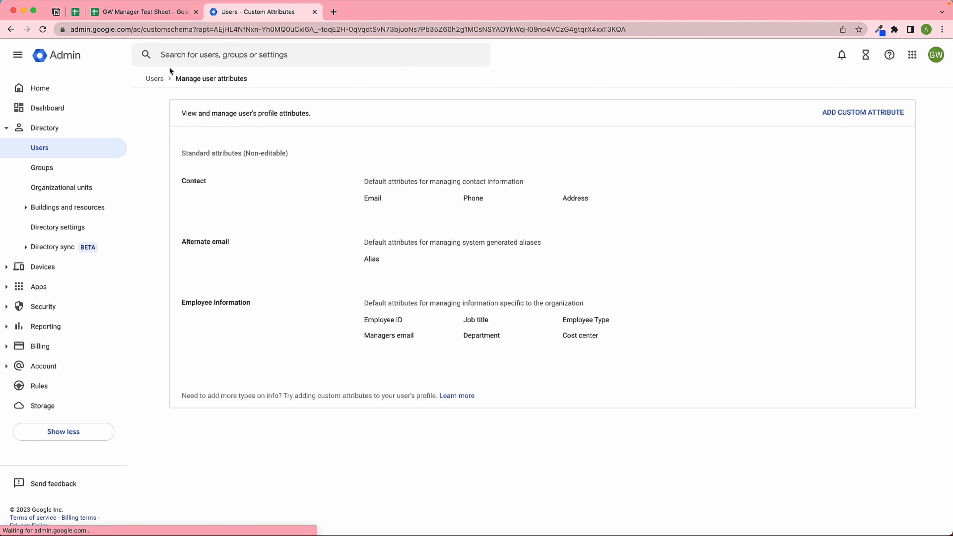
Return to the GW Manager Test Sheet and execute Create Custom Schema for the filled rows.
left_click(170, 13)
left_click(663, 265)
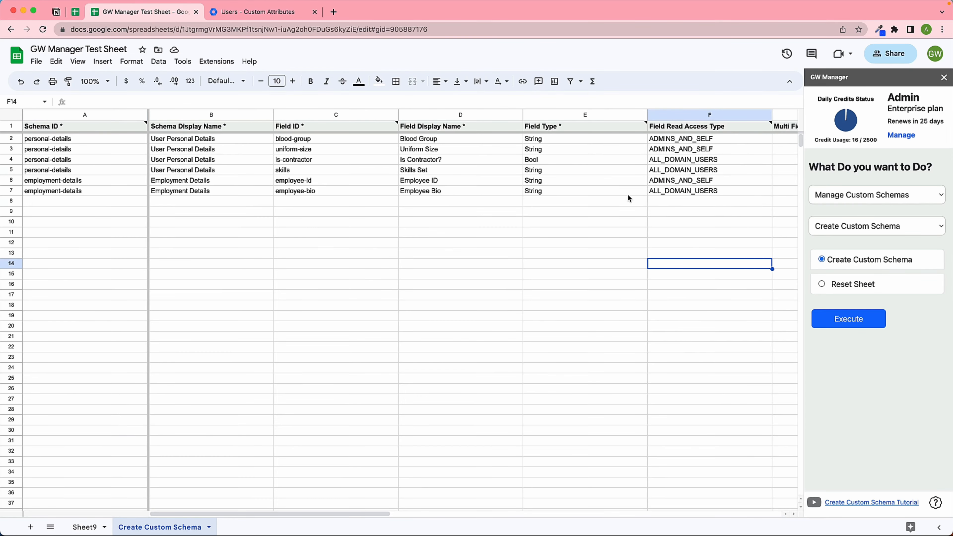
left_click(826, 321)
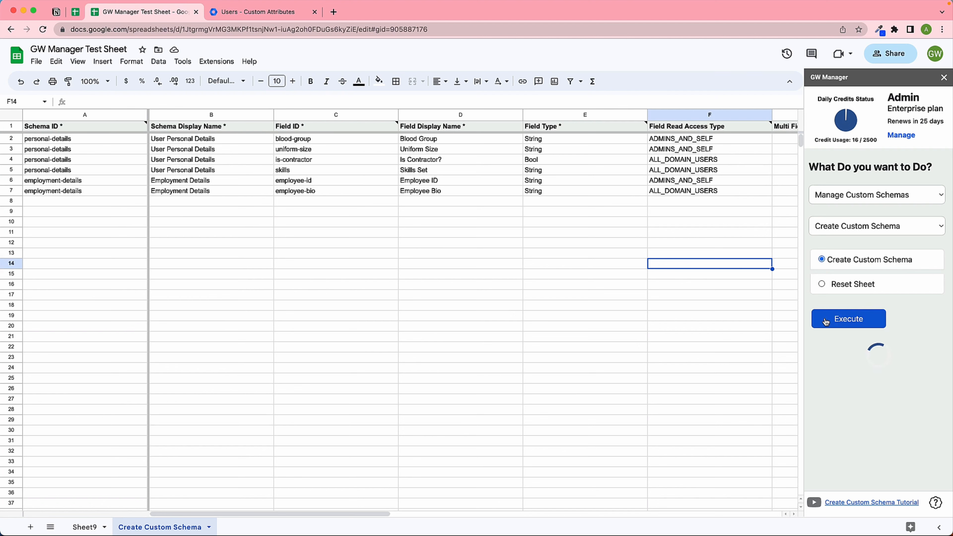
Examine the schema rows across to the Custom Schema Creation Status and Status Context columns.
left_click_drag(81, 140, 79, 162)
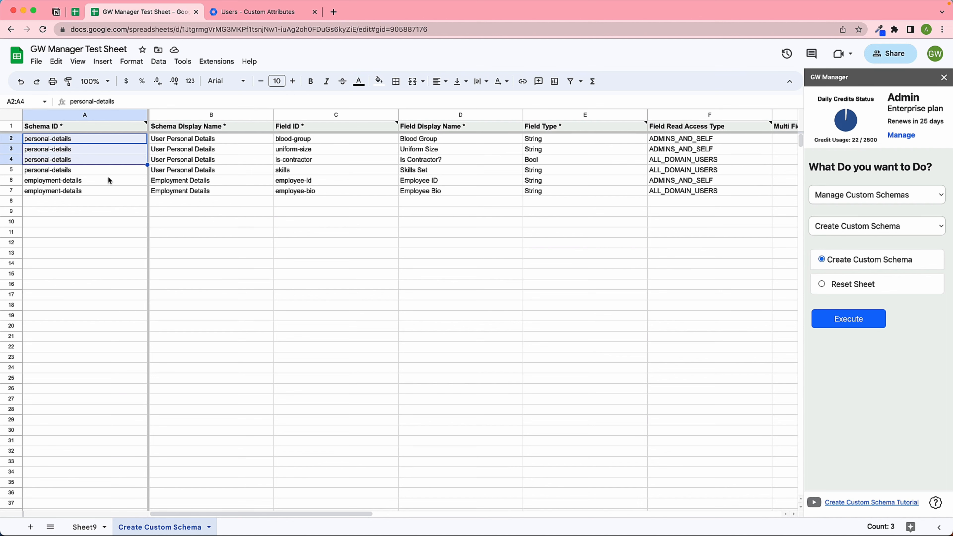
left_click_drag(171, 140, 188, 192)
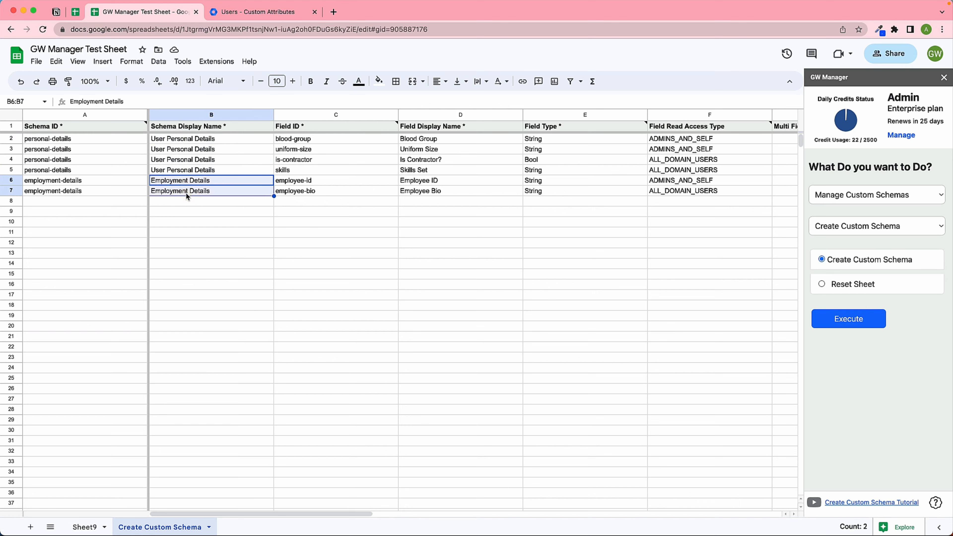
left_click(269, 194)
key("Right")
key("Right")
key("Right")
key("Right")
key("Right")
key("Right")
key("Right")
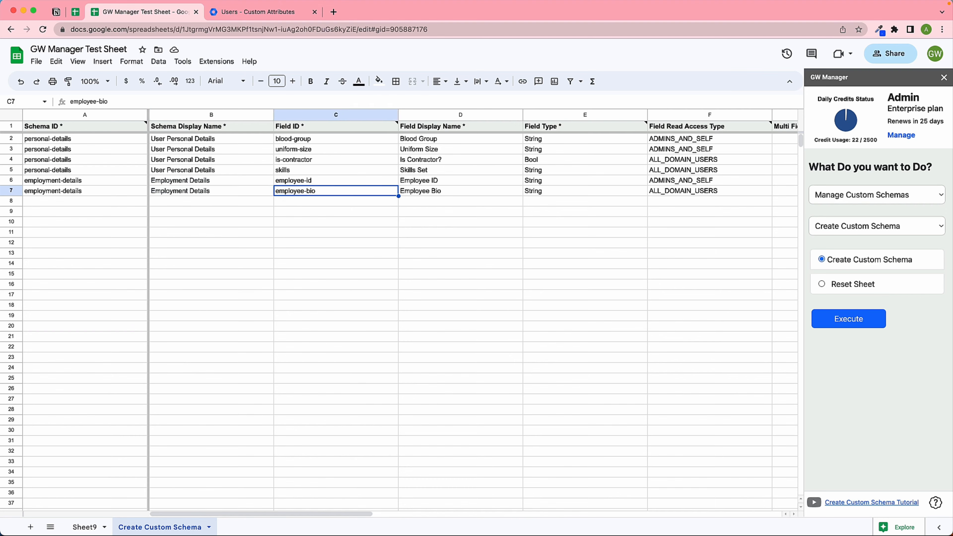
key("Right")
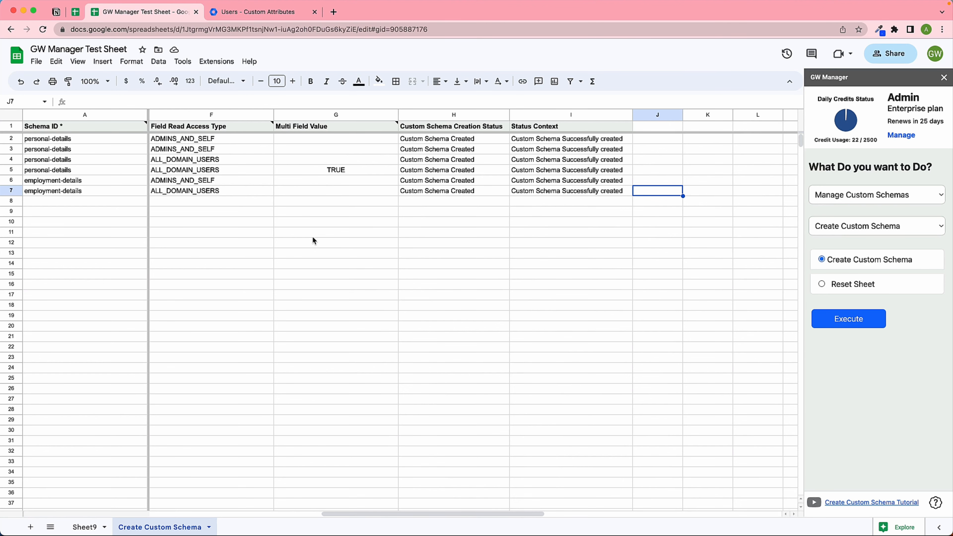
Reload the Manage user attributes page in Google Admin and open the User Personal Details custom attribute to inspect its fields.
left_click(235, 15)
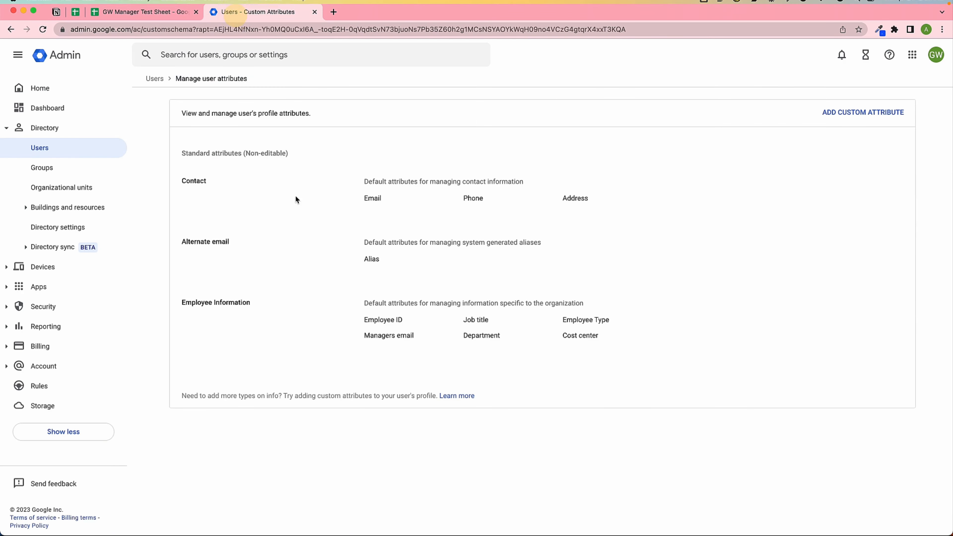
right_click(227, 345)
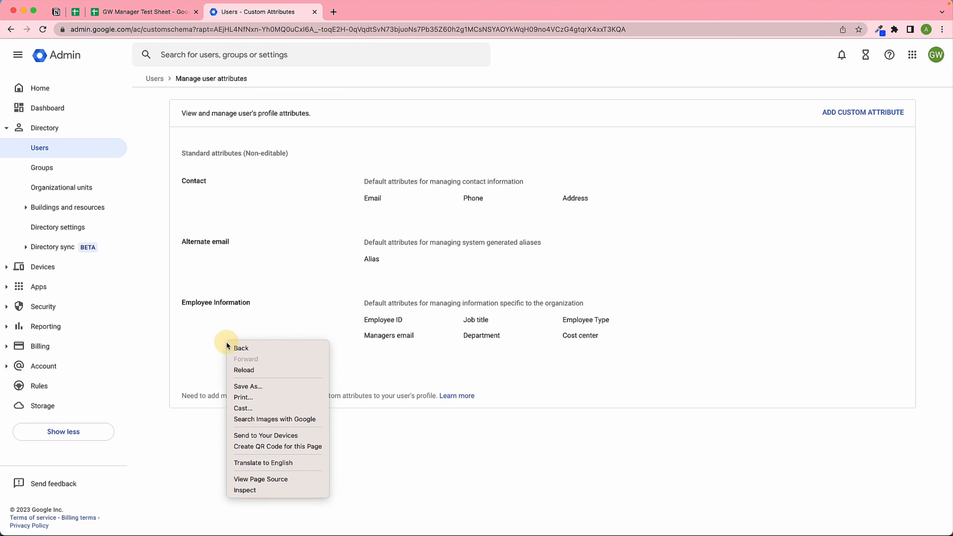
left_click(245, 368)
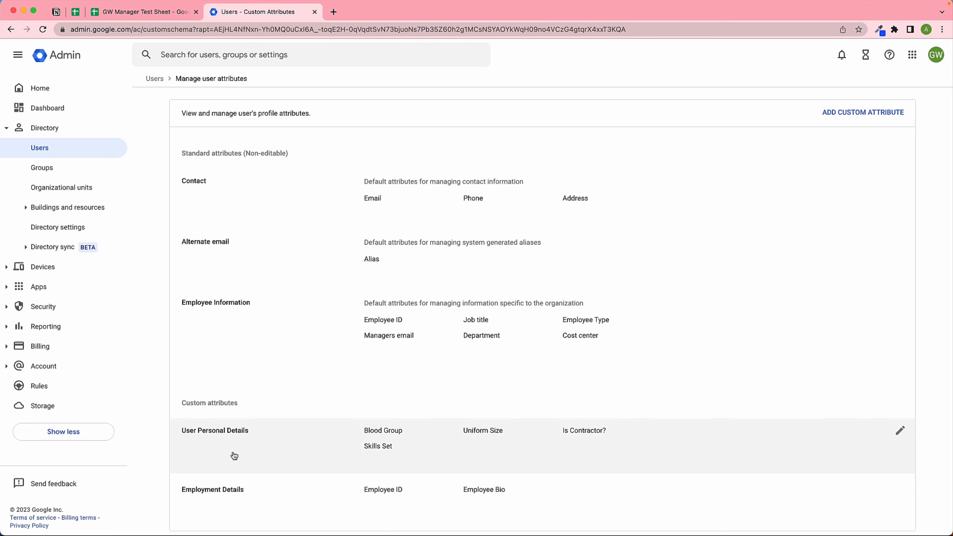
left_click(233, 453)
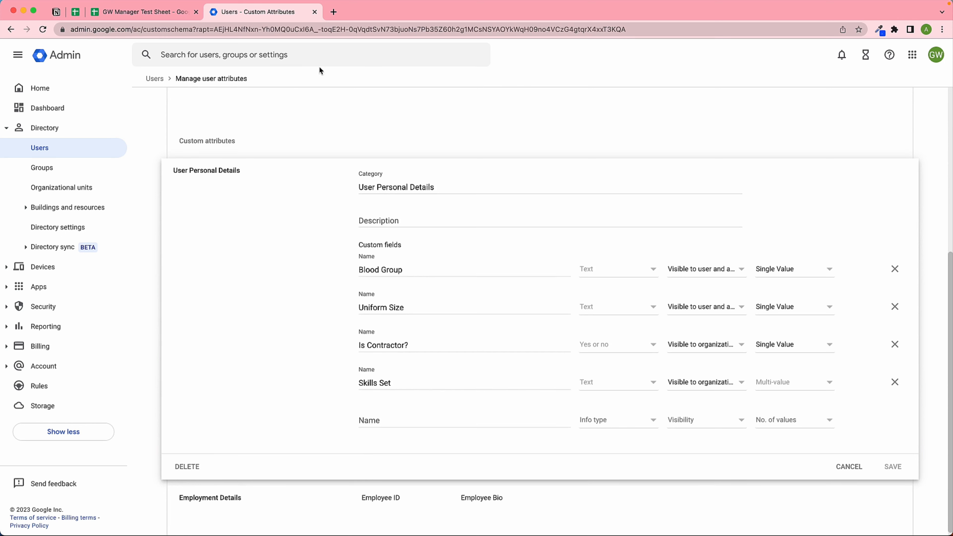
Return to the GW Manager Test Sheet and compare the Skills Set row's field settings through to Multi Field Value.
left_click(128, 11)
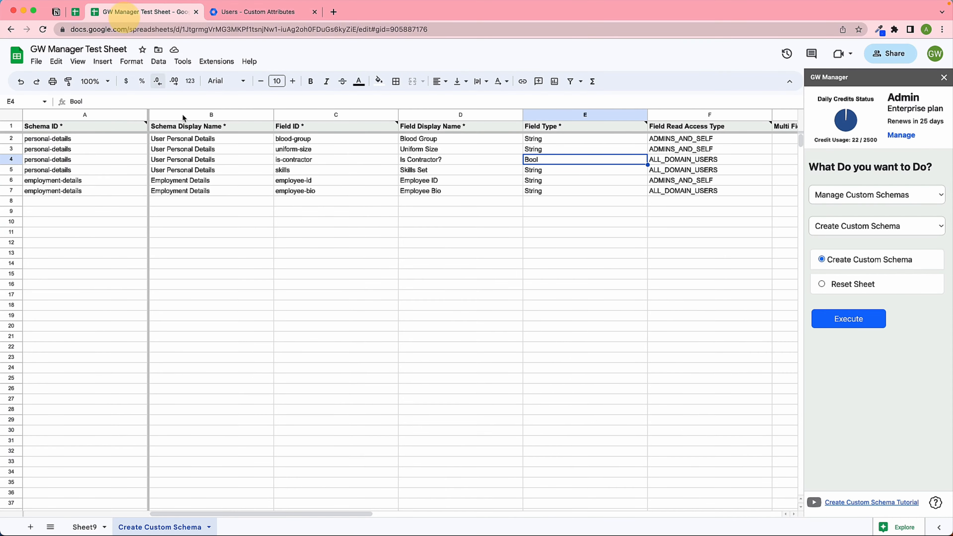
left_click(322, 172)
key("Right")
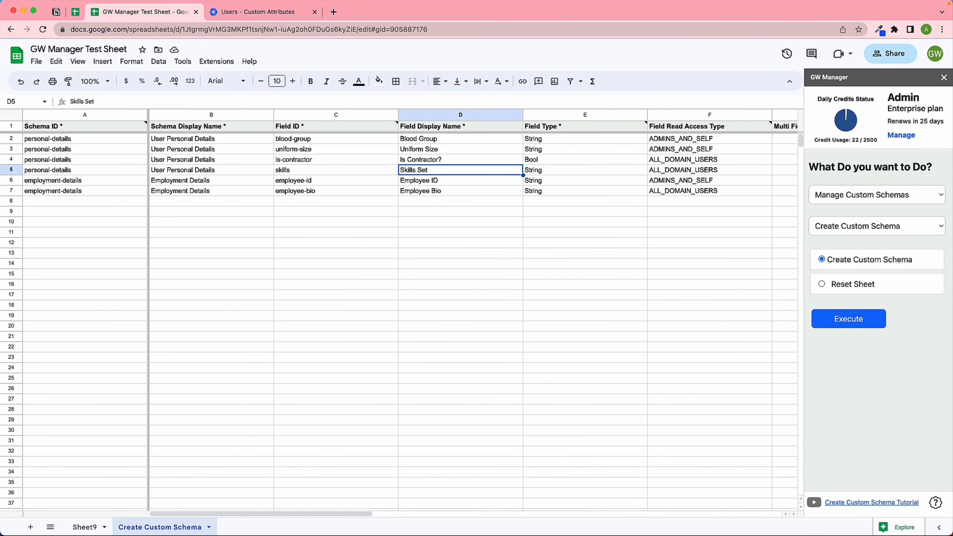
key("Right")
key("Right")
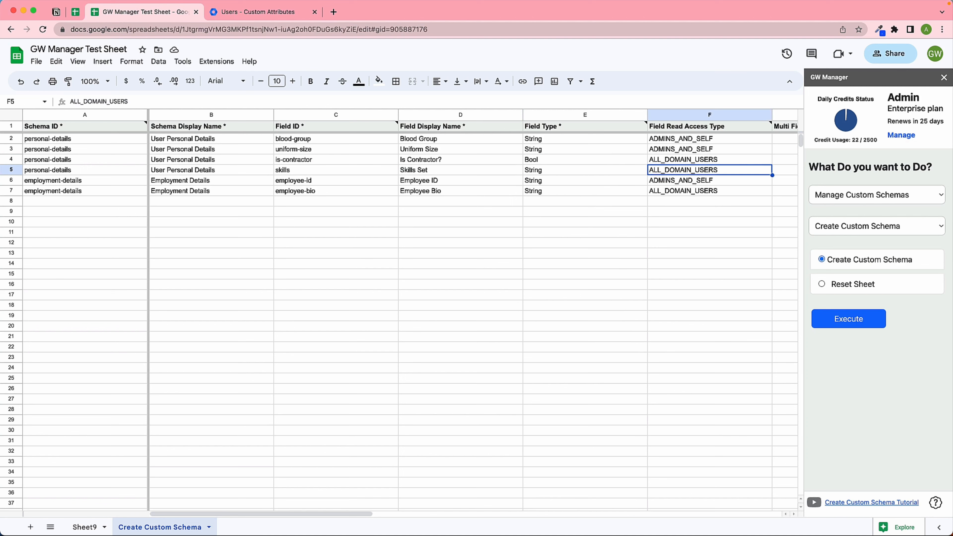
key("Right")
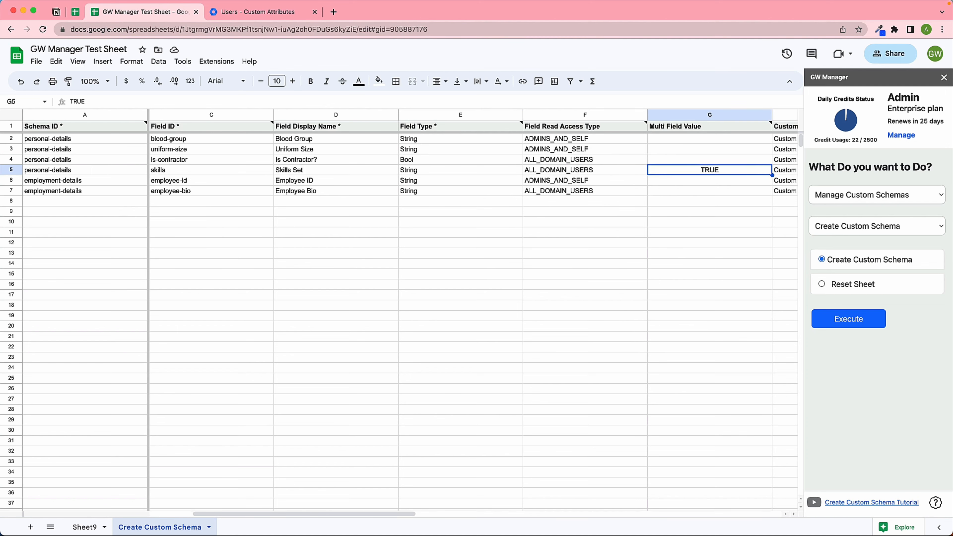
key("Right")
key("Left")
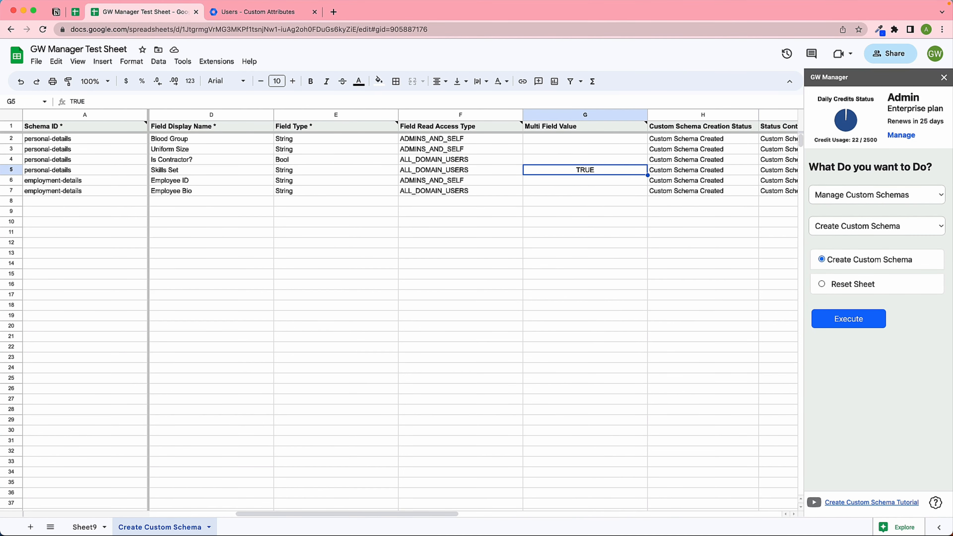
mouse_move(615, 130)
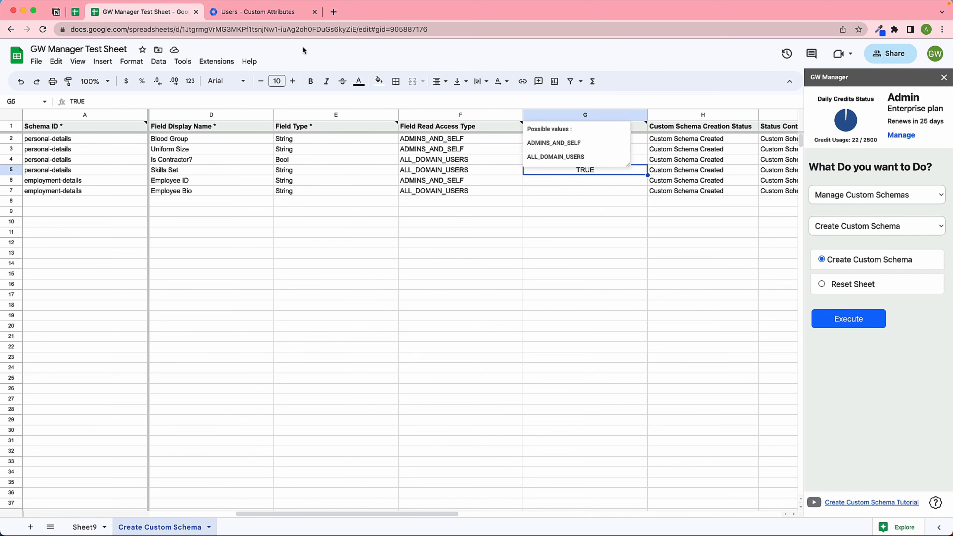
Switch to Google Admin, close User Personal Details without saving, and open the Employment Details custom attribute to inspect its fields.
left_click(271, 11)
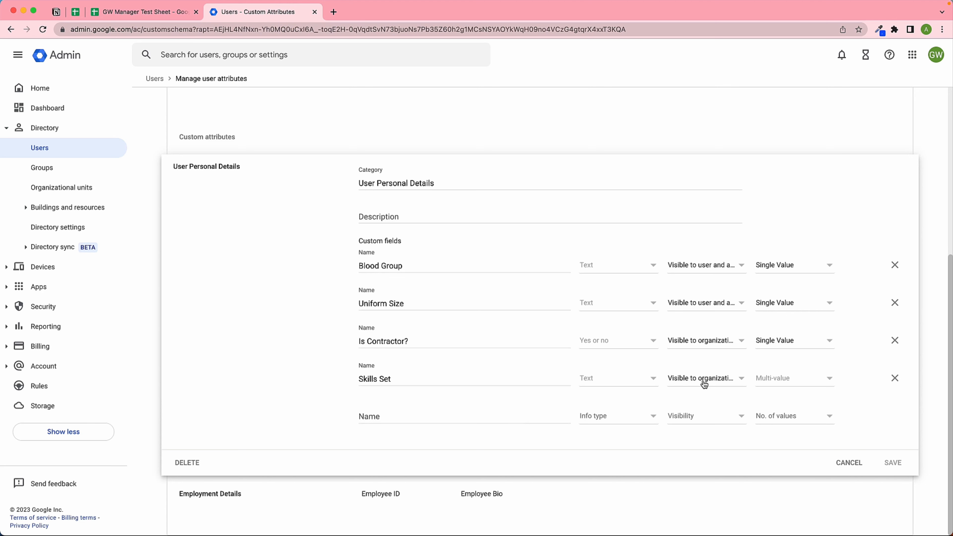
left_click(845, 463)
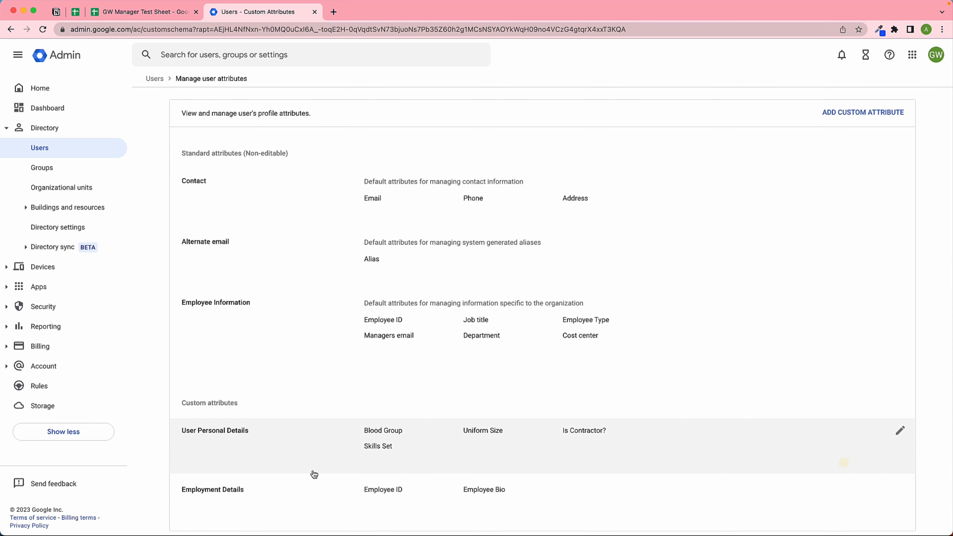
left_click(290, 495)
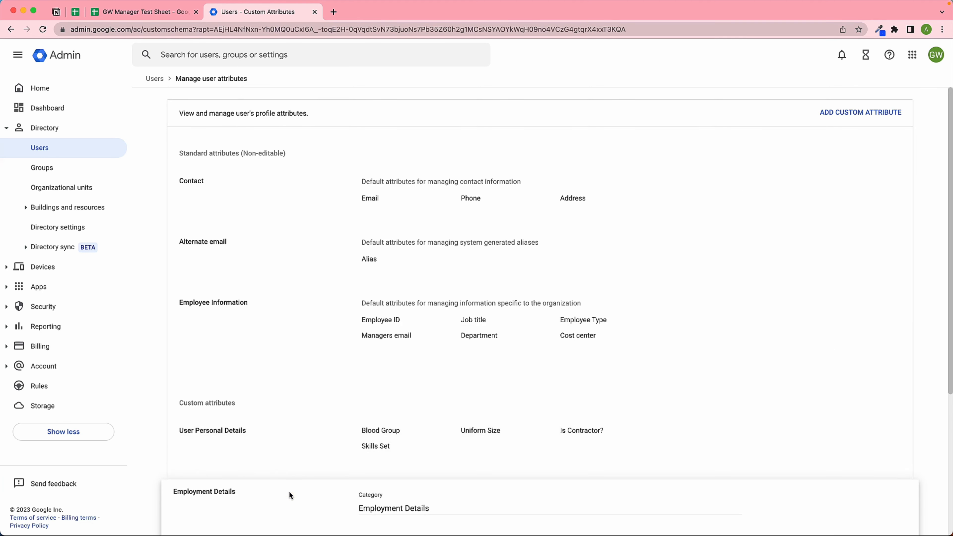
scroll(304, 456, "down", 5)
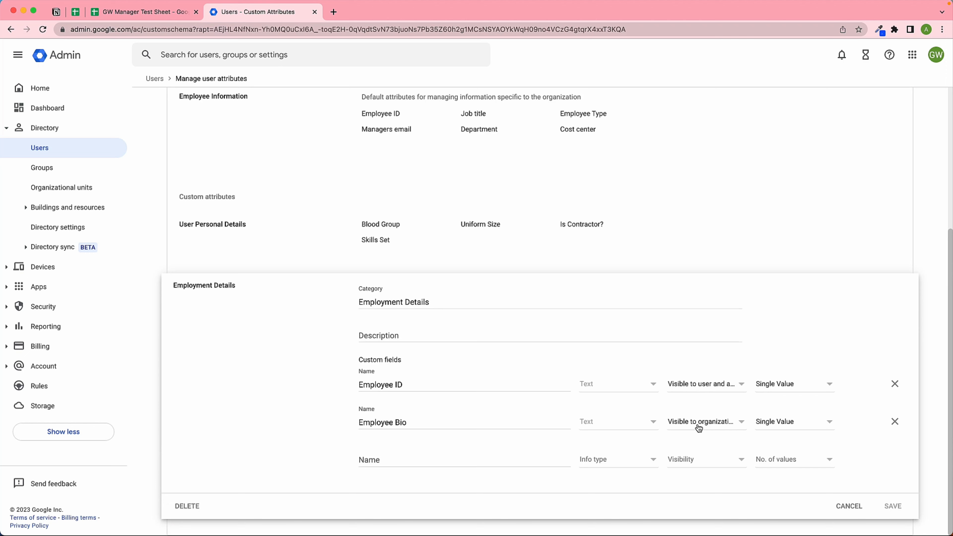
Return to the GW Manager Test Sheet and examine the Employee ID and Employee Bio rows across to Field Read Access Type.
left_click(144, 12)
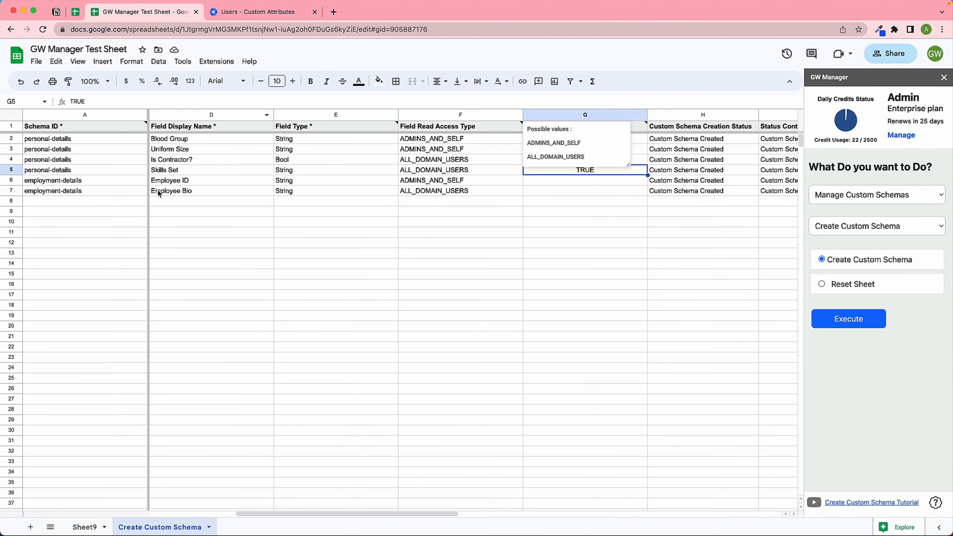
left_click(185, 195)
key("Left")
key("Left")
key("Left")
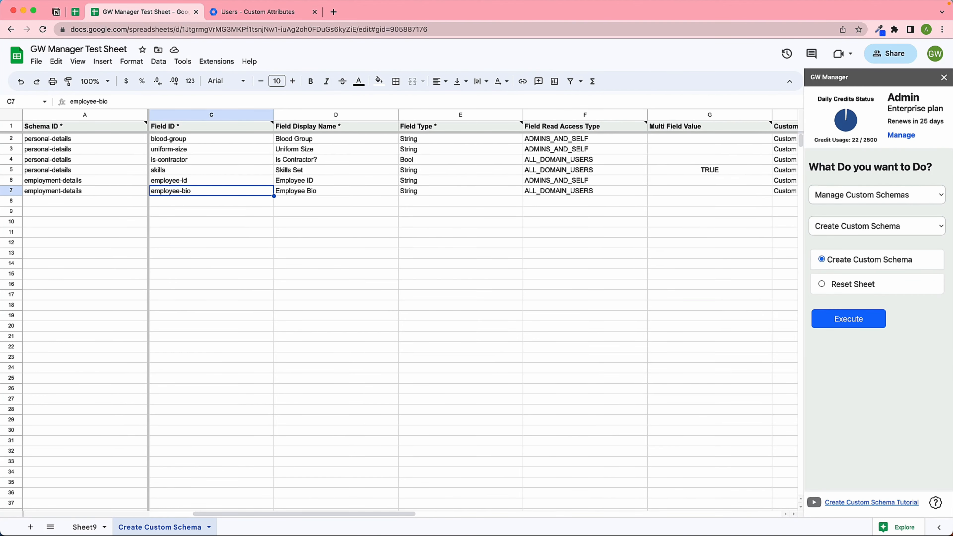
key("Right")
key("Right")
key("Right")
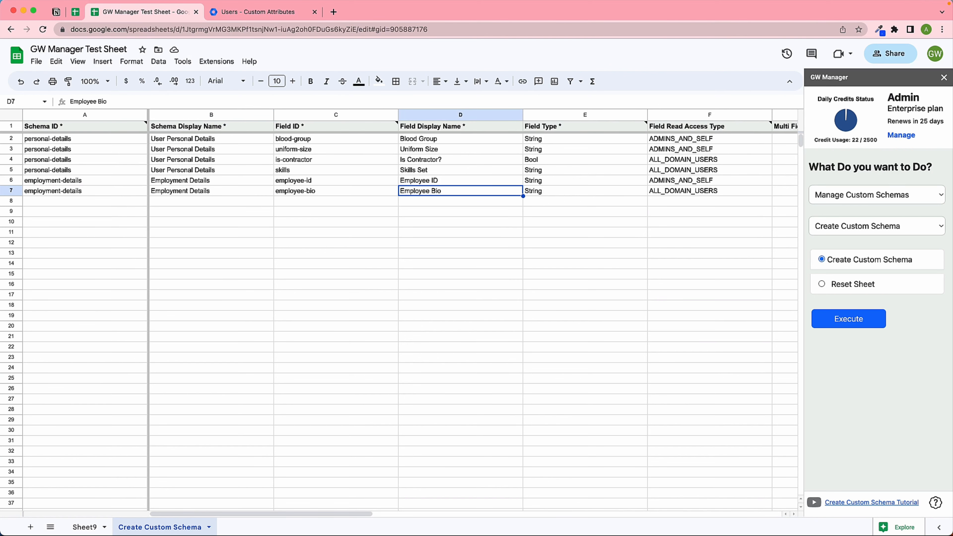
key("Up")
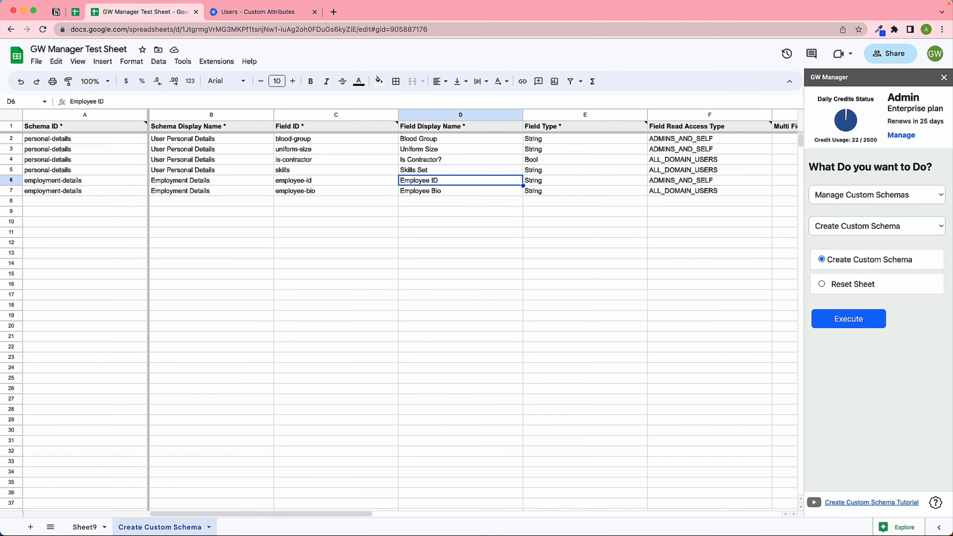
key("Right")
key("Right")
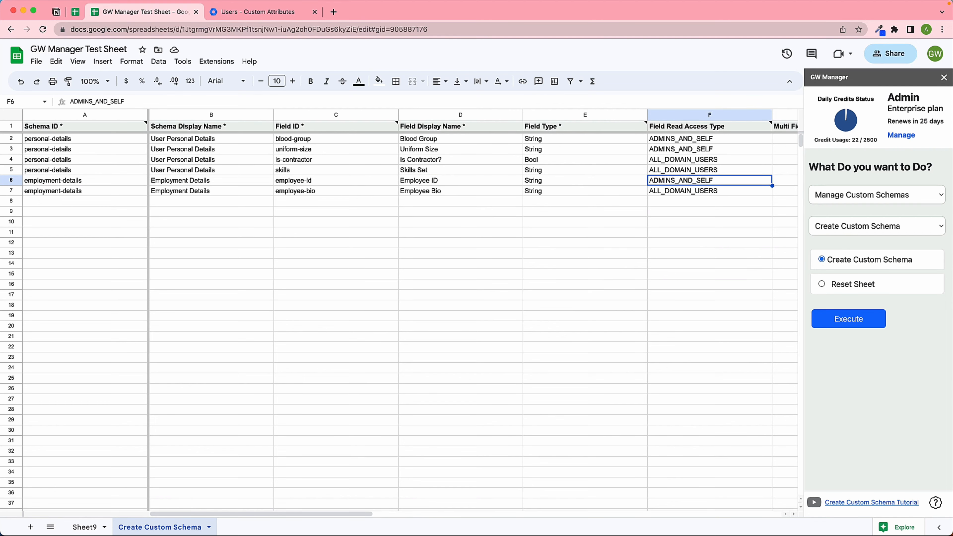
key("Down")
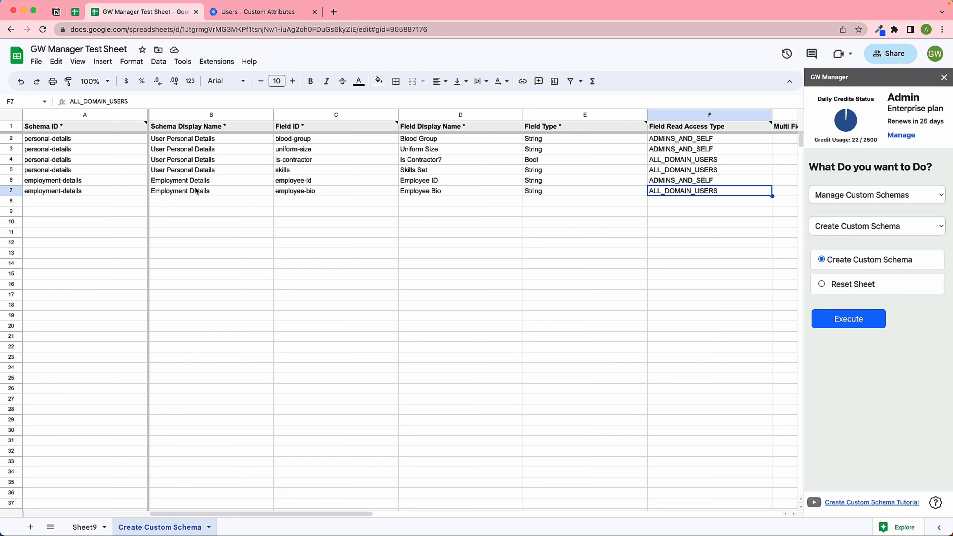
Open the list of GW Manager features for choosing what to manage.
left_click(814, 195)
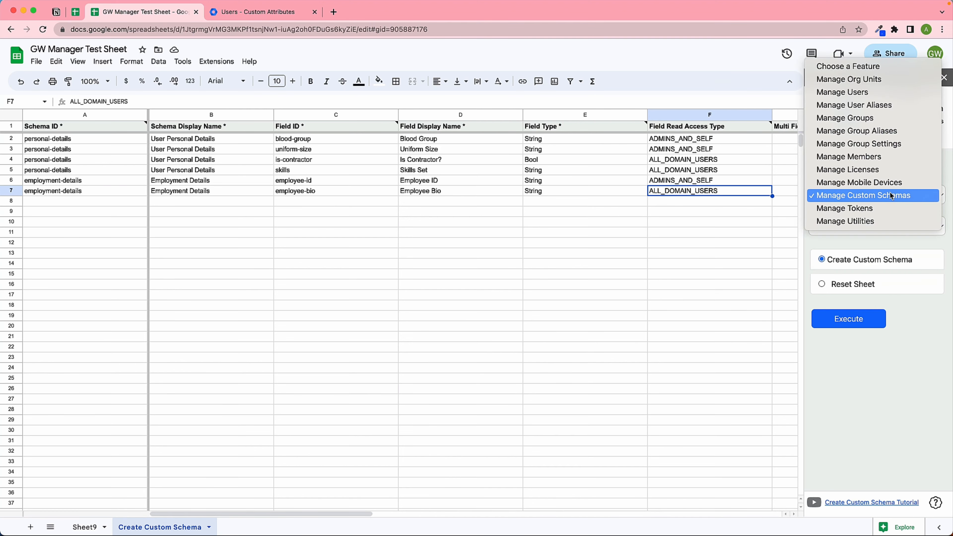